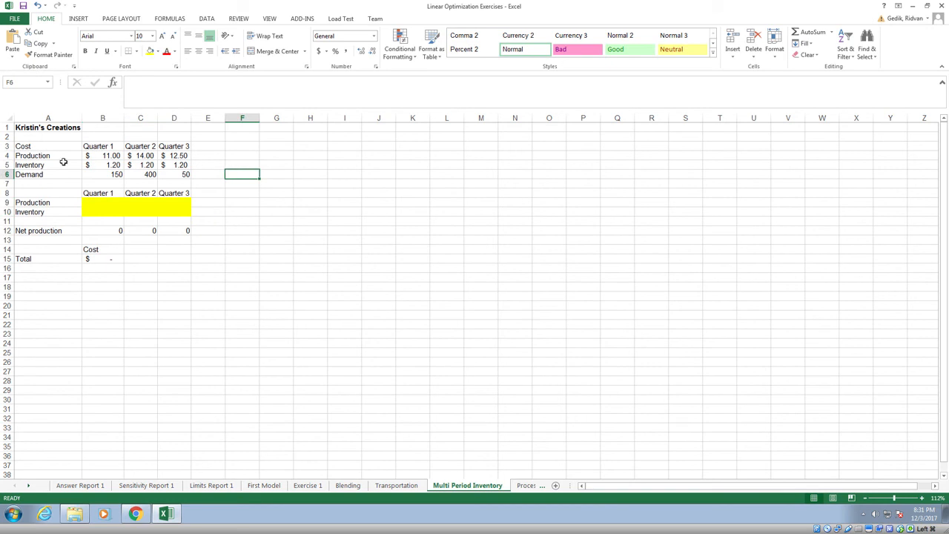
Step: Examine the quarterly production and inventory costs in B4:D5 and the demand figures in B6:D6
drag(100, 157, 167, 163)
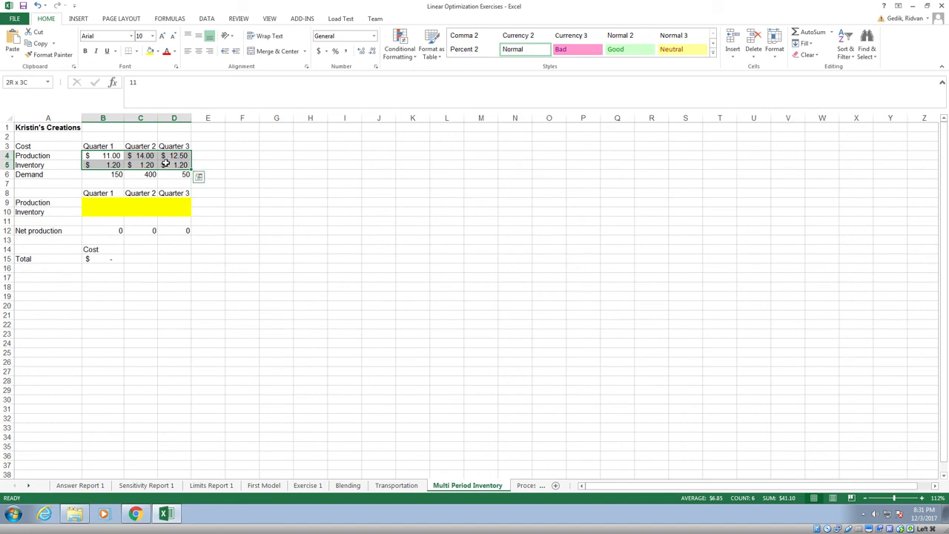
drag(101, 175, 197, 177)
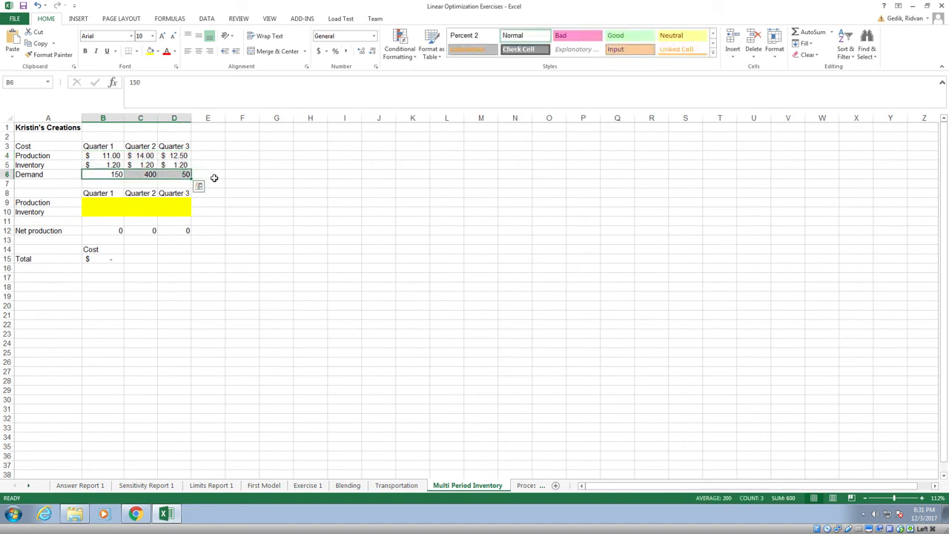
click(242, 175)
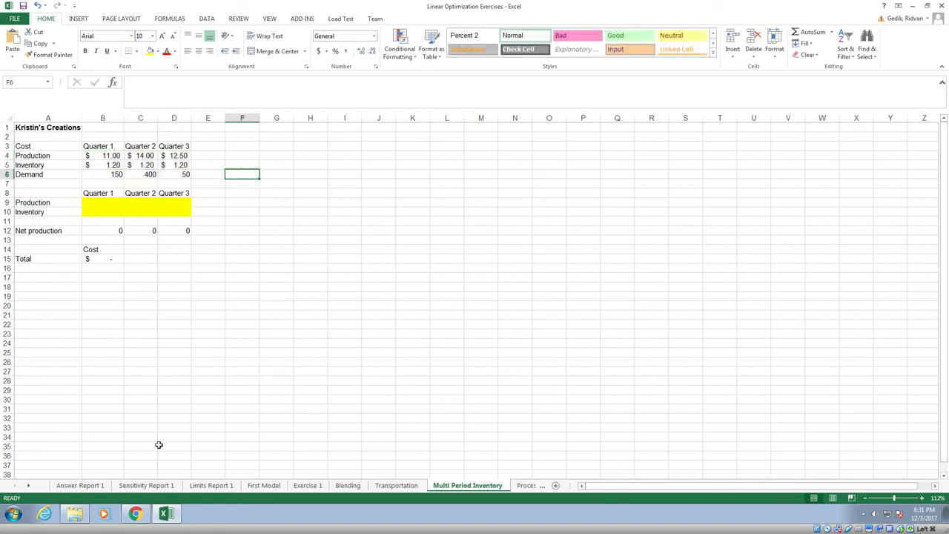
Step: Examine the Quarter 1 net production formula in B12 and the production and inventory decision cells B9:D10 it draws on
click(95, 232)
key(F2)
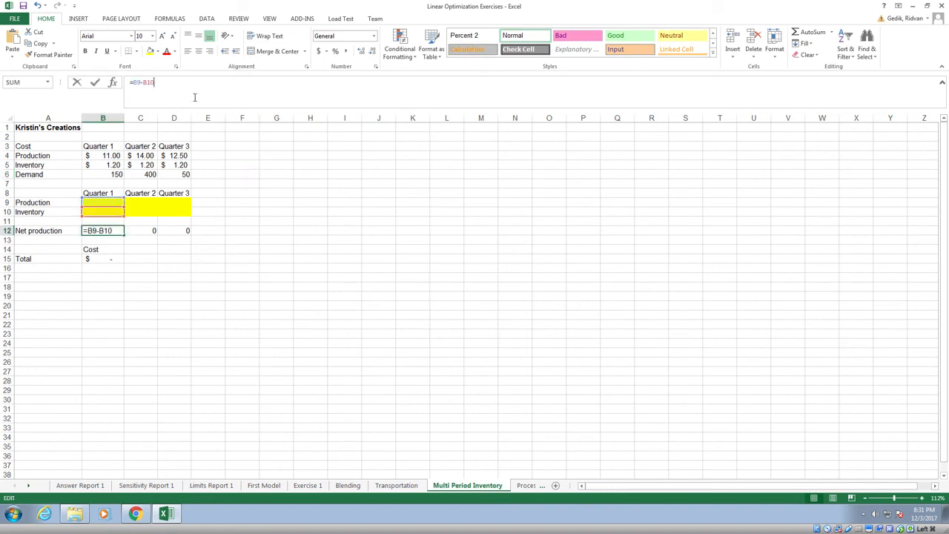
key(Escape)
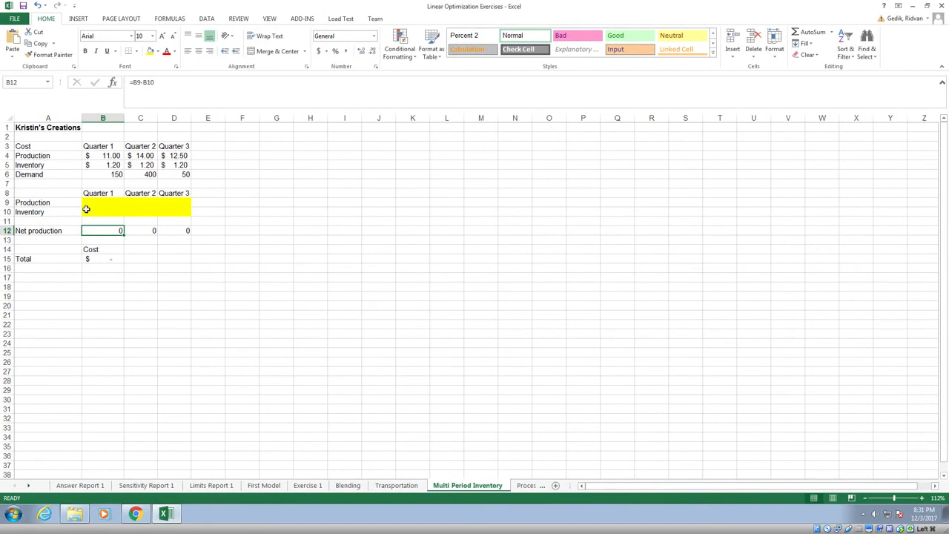
drag(86, 204, 175, 210)
click(107, 232)
text(=B9-B10)
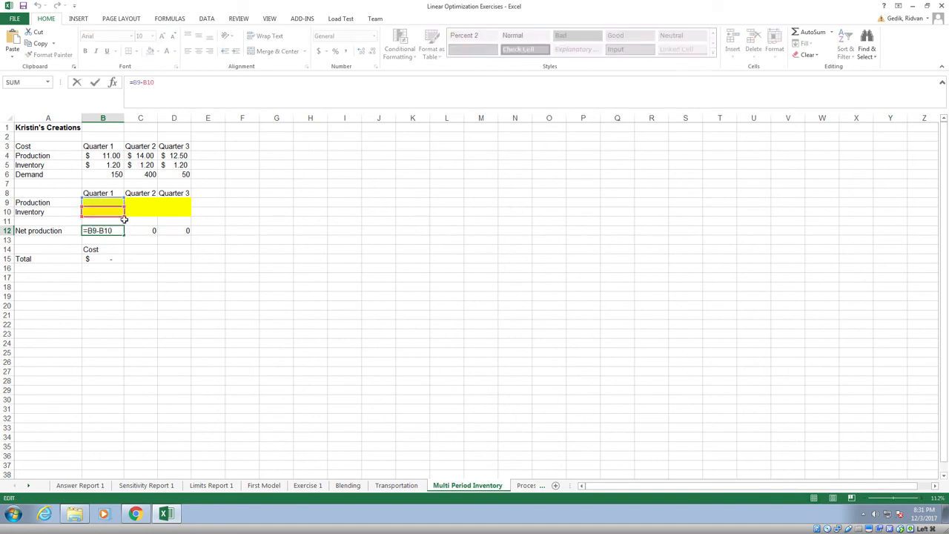
Step: Examine the net production formulas for Quarter 2 and Quarter 3 in C12 and D12, leaving them unedited
click(143, 230)
click(185, 84)
key(Escape)
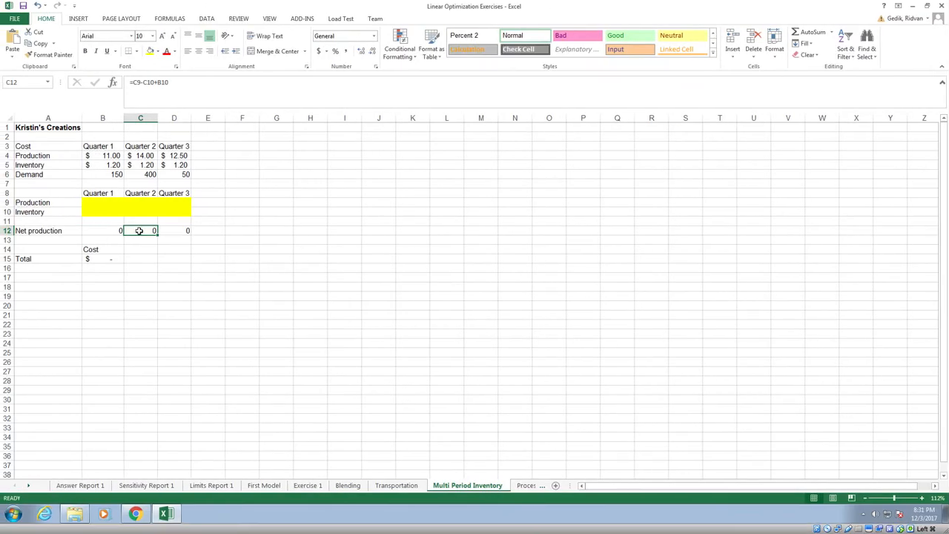
click(184, 89)
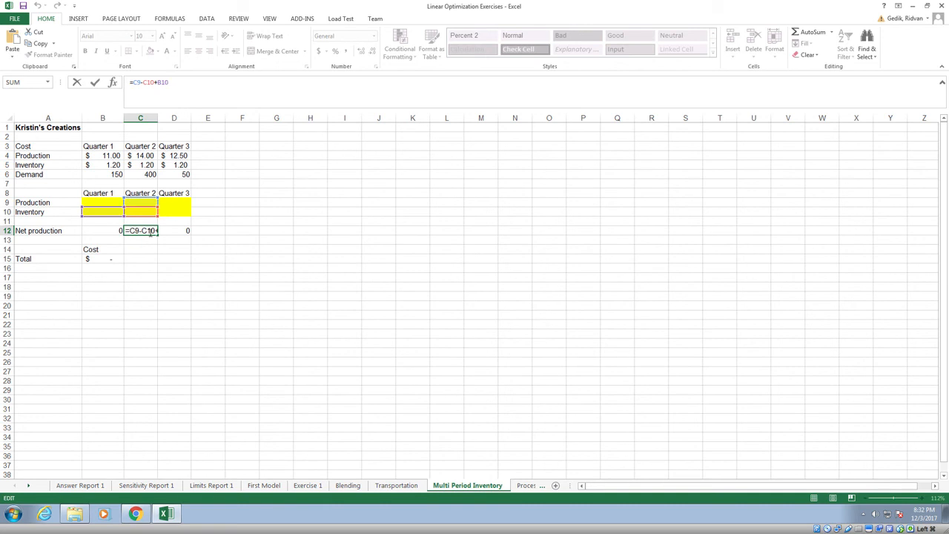
key(Return)
click(174, 230)
click(194, 100)
key(Escape)
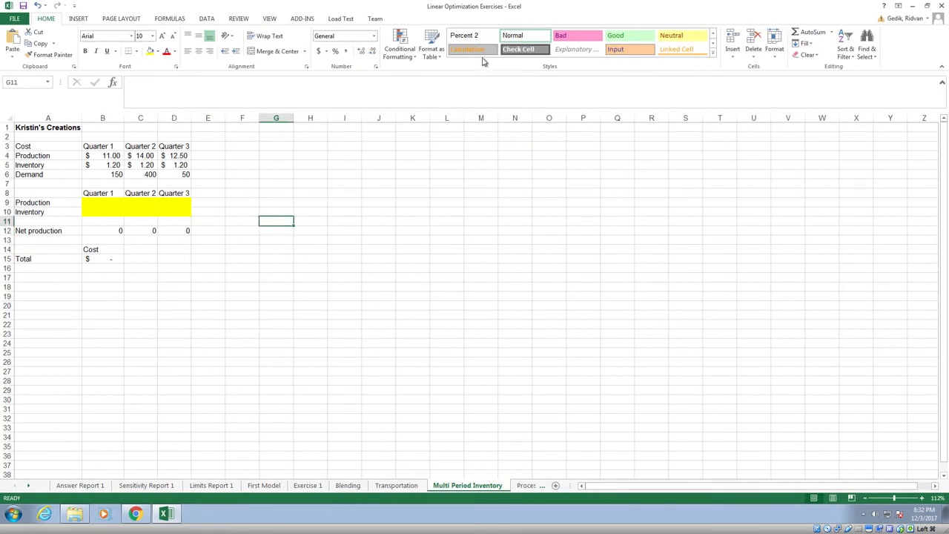
Step: Check which cell Solver uses as its objective, and inspect the total cost formula in B15
click(208, 20)
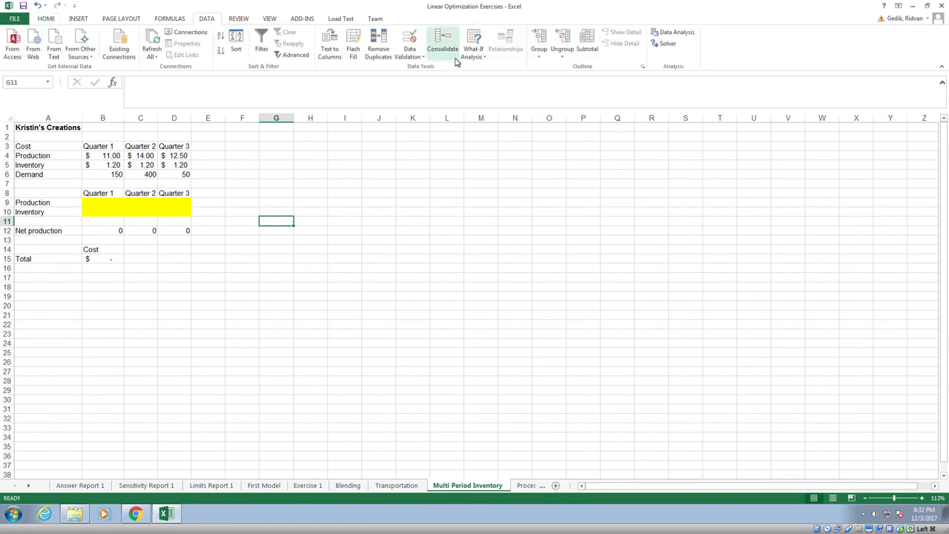
click(664, 45)
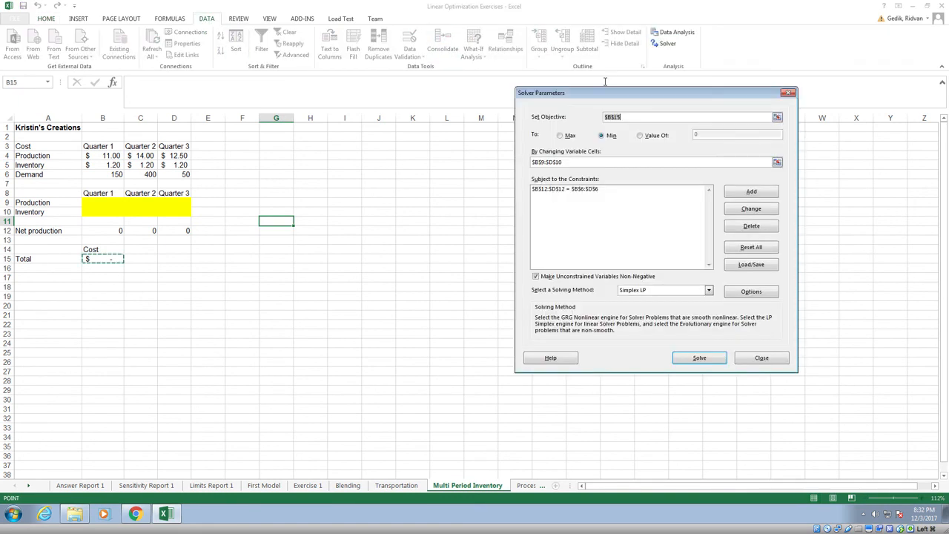
click(635, 121)
click(762, 358)
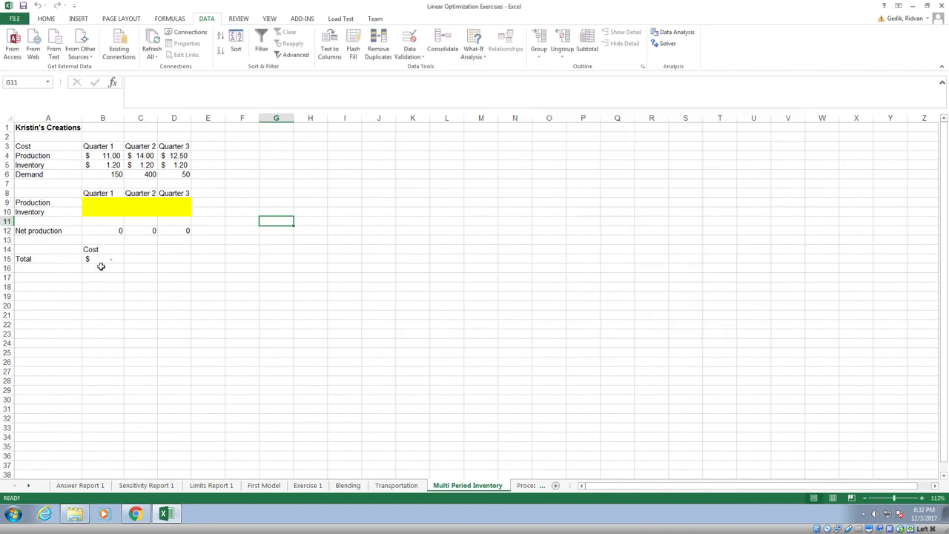
click(111, 260)
click(187, 97)
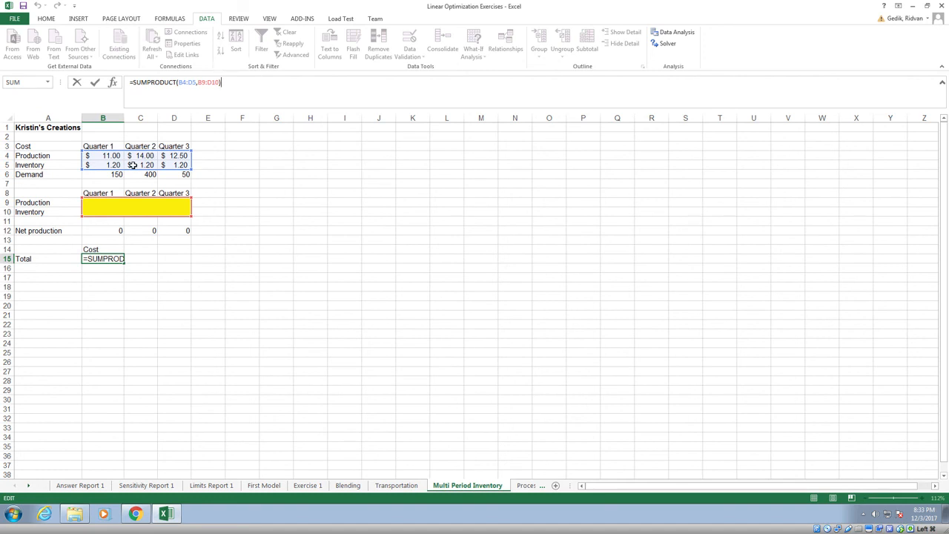
key(Return)
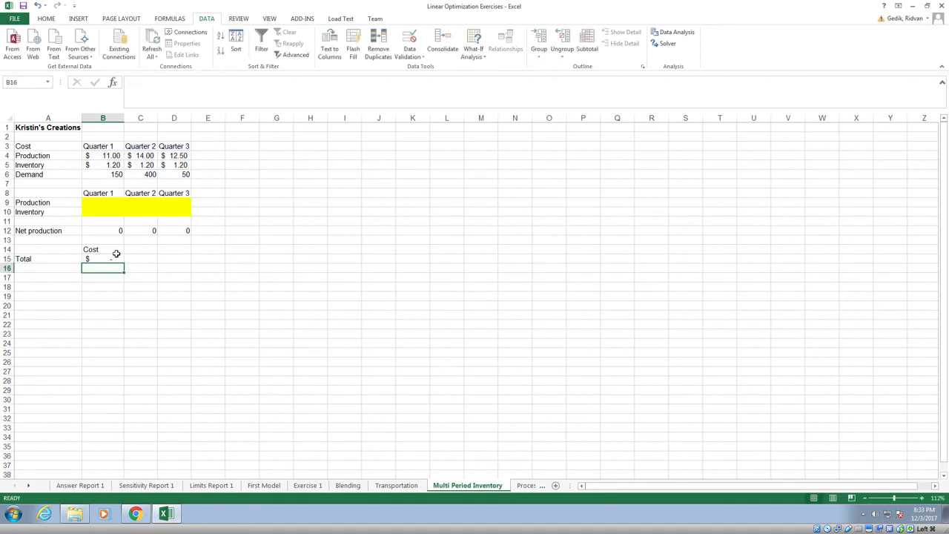
Step: Reopen the Solver parameters beside the model and review the objective, the changing variable cells and the constraint list
click(664, 43)
drag(584, 92, 488, 156)
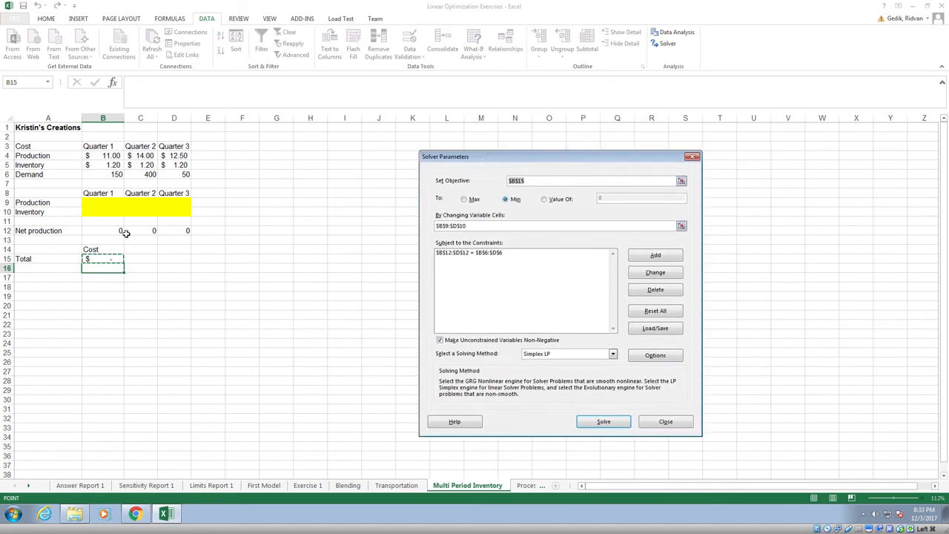
click(474, 226)
click(468, 291)
Step: Delete the existing Solver constraint and add one requiring net production B12:D12 to equal demand B6:D6
click(473, 253)
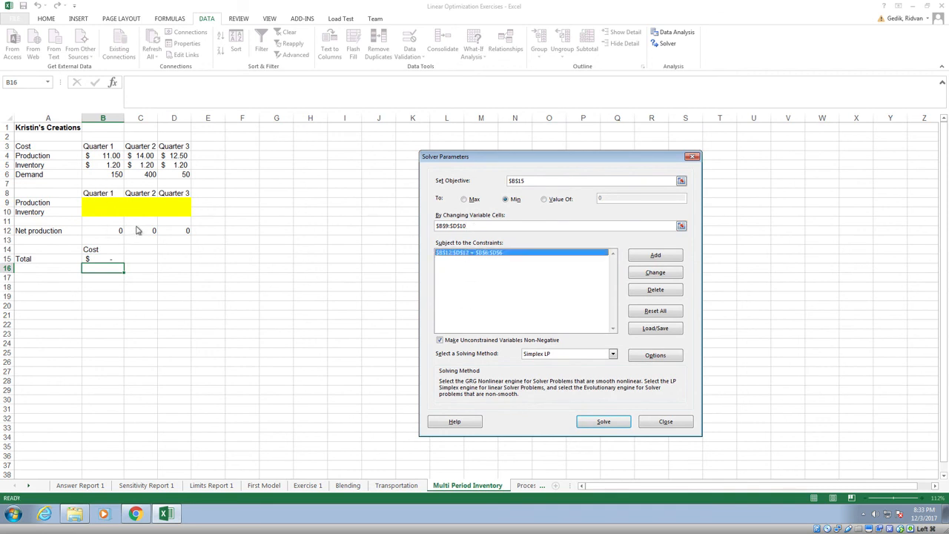
click(666, 289)
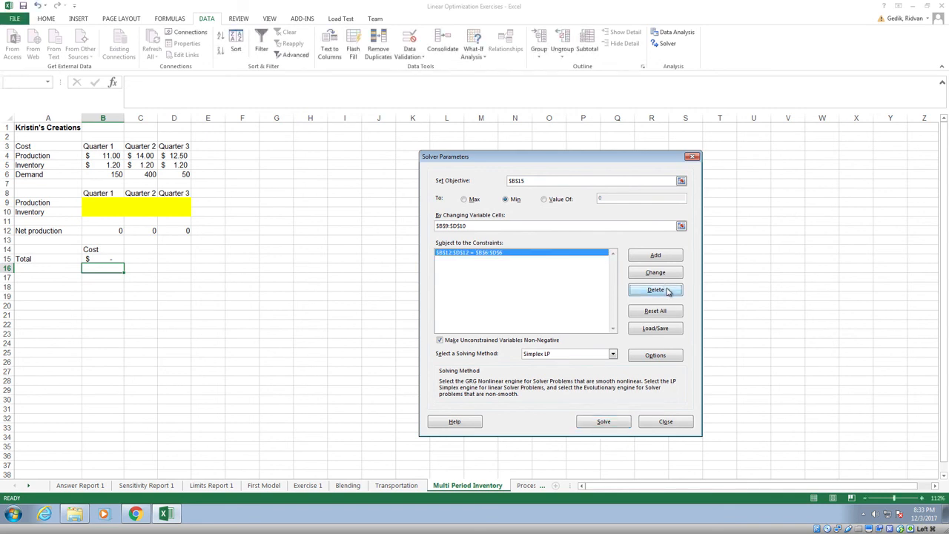
click(671, 256)
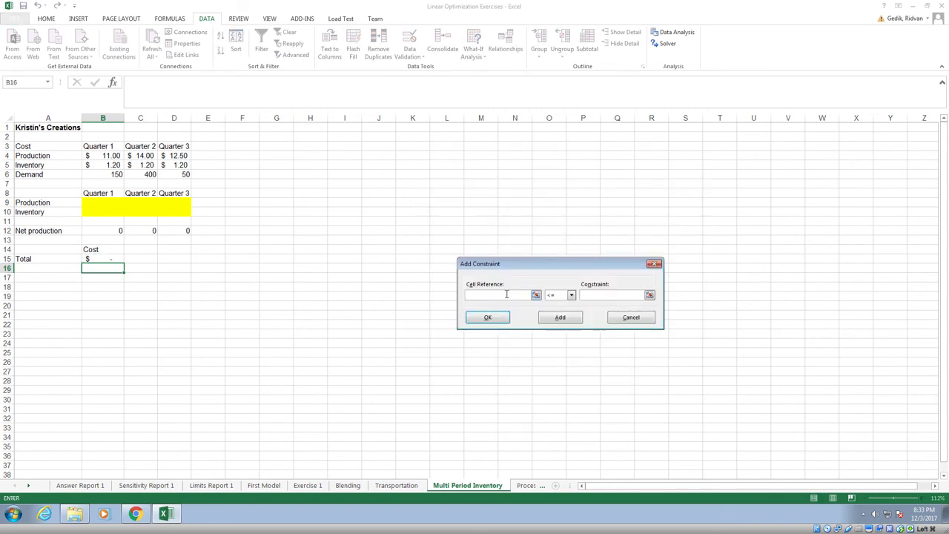
drag(89, 230, 174, 232)
click(571, 295)
click(561, 311)
drag(116, 172, 184, 175)
click(488, 318)
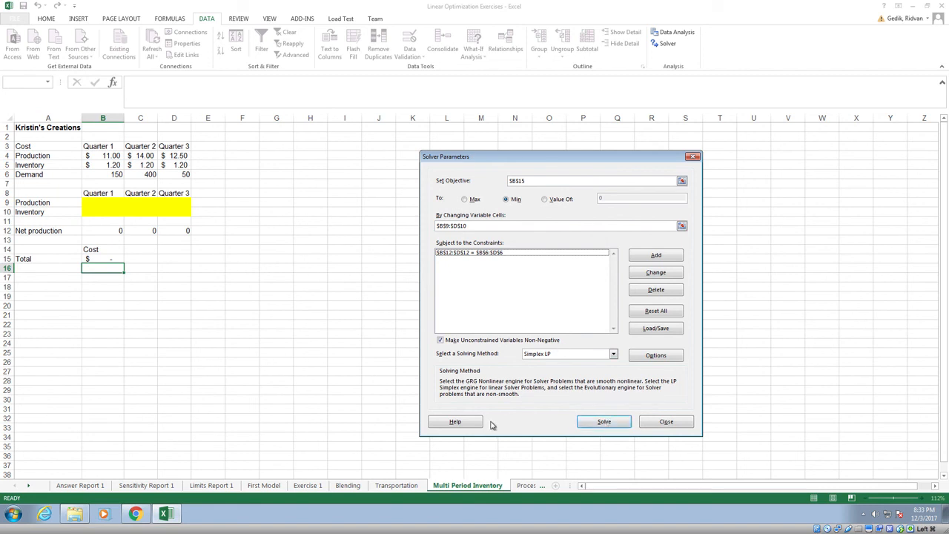
Step: Solve the model with Simplex LP, minimizing total cost, and keep the Solver solution
click(598, 425)
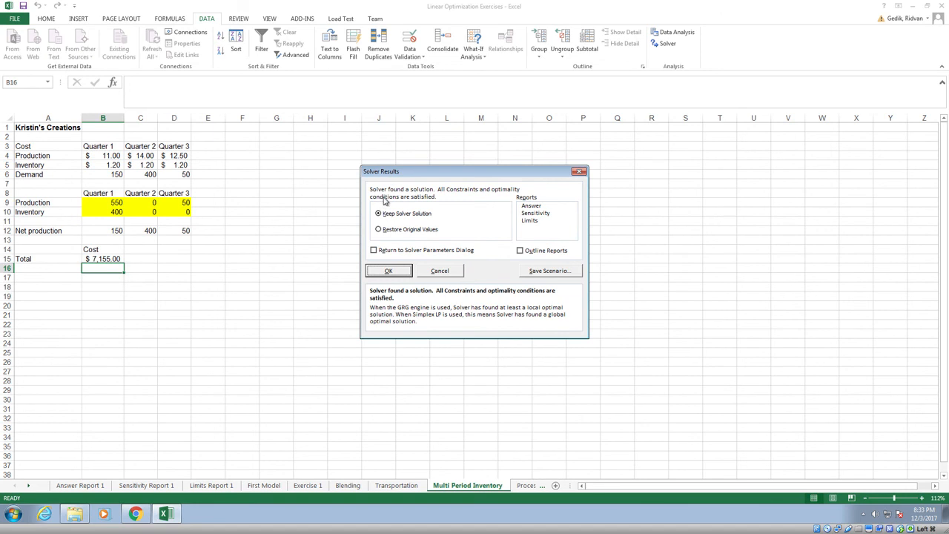
click(388, 271)
click(347, 261)
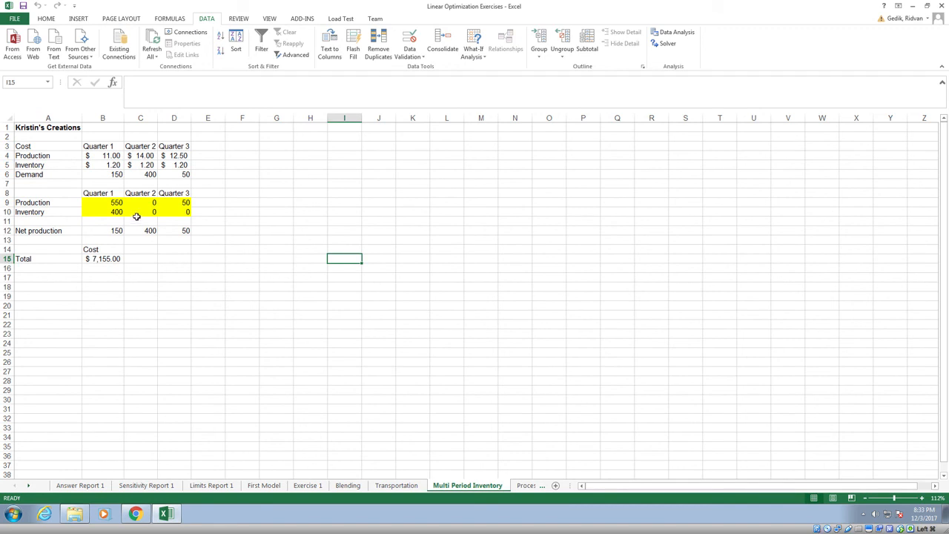
Step: Examine the solved production and inventory quantities for each quarter and the total cost in B15
click(110, 203)
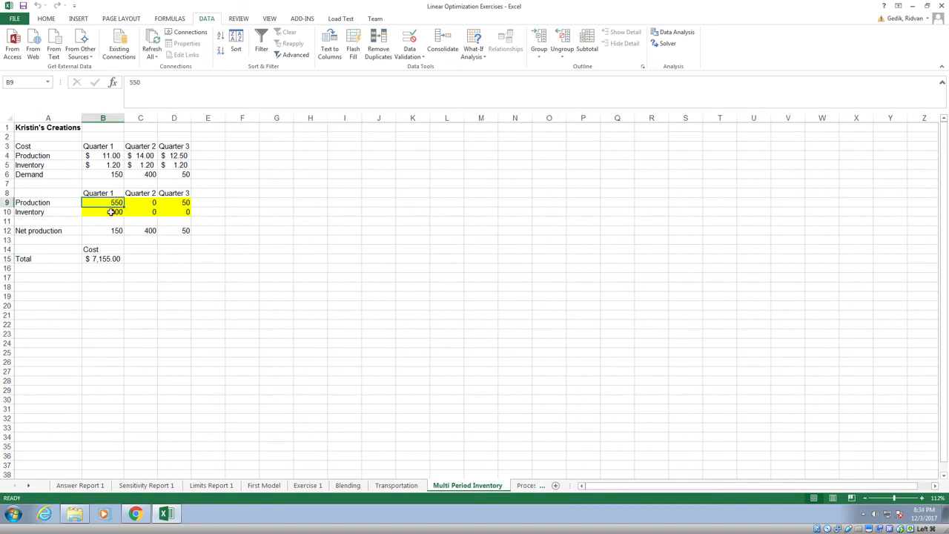
click(150, 204)
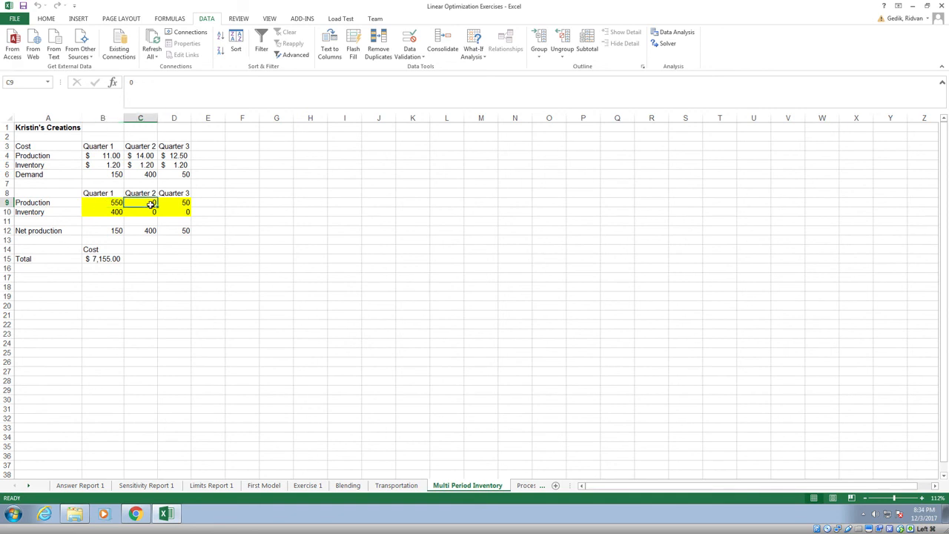
click(116, 213)
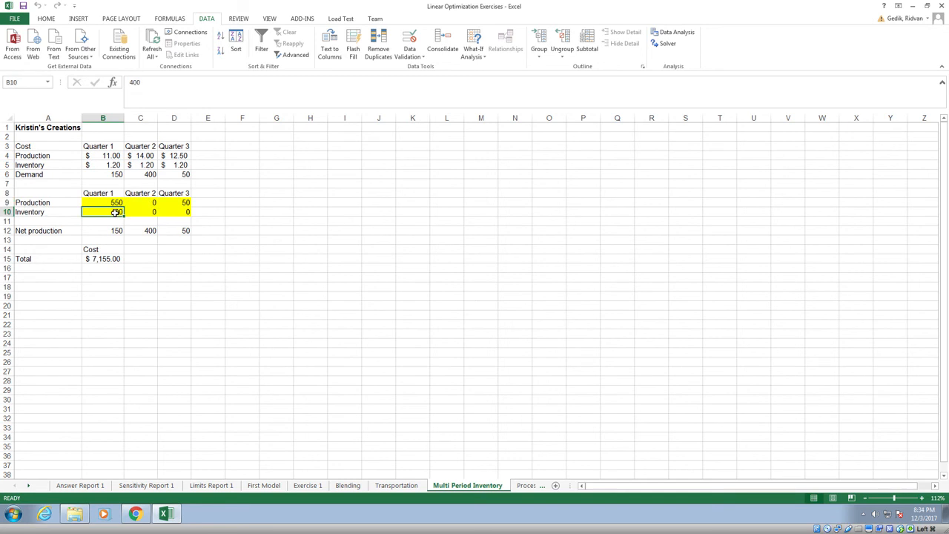
click(139, 212)
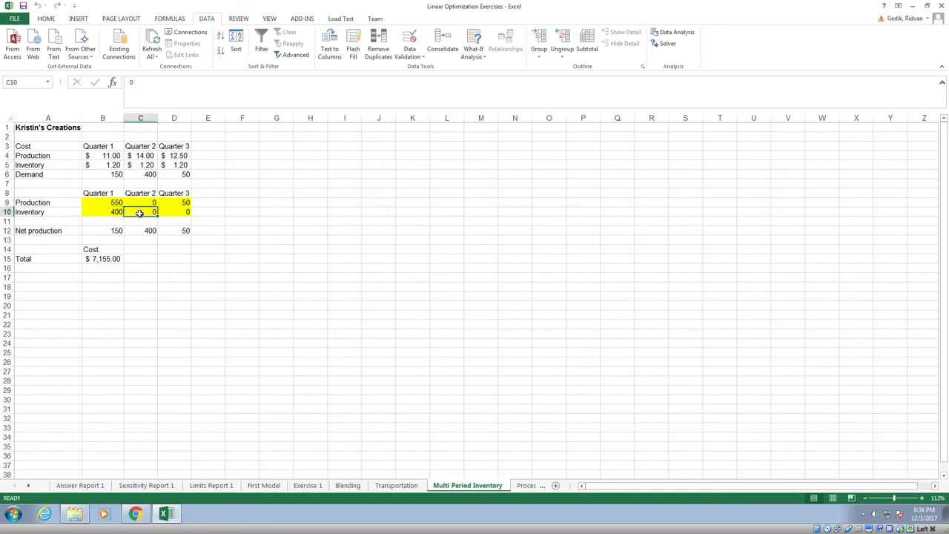
click(168, 201)
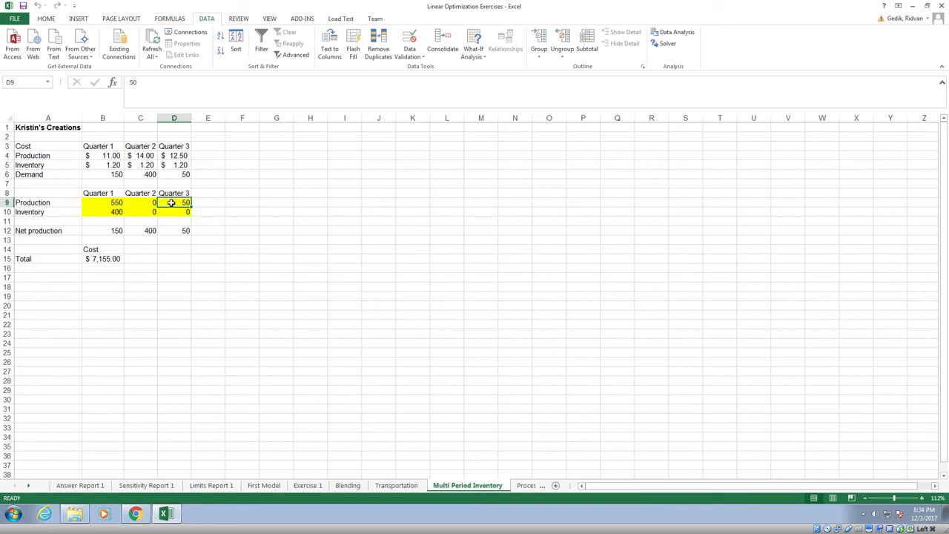
drag(183, 212, 147, 213)
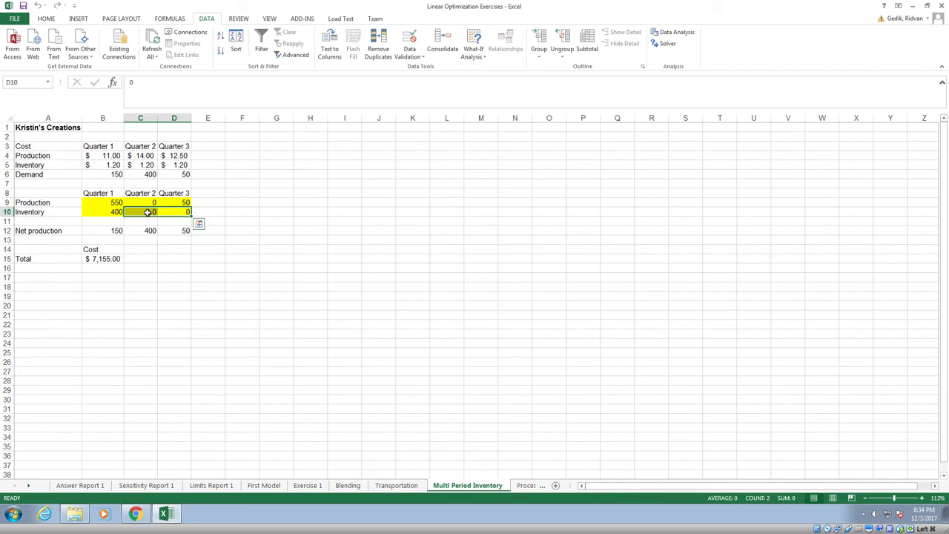
click(117, 260)
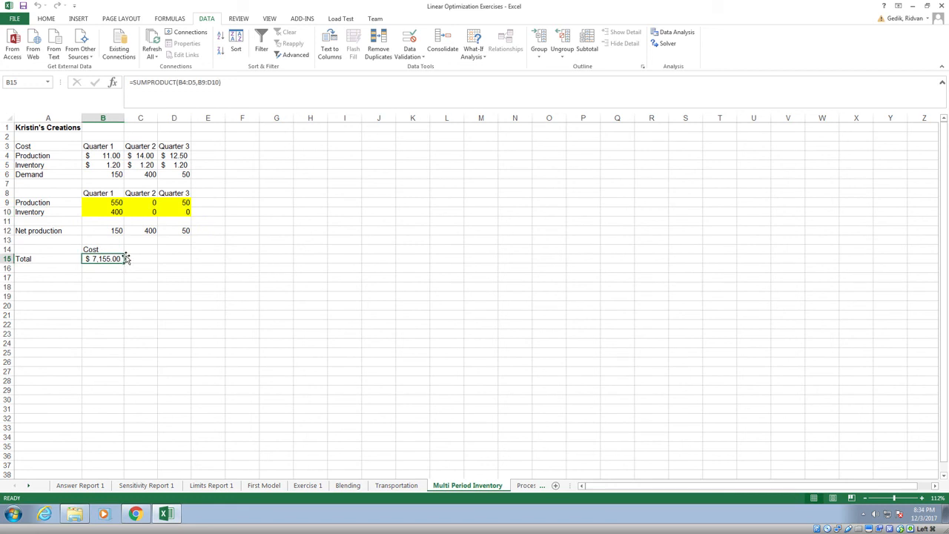